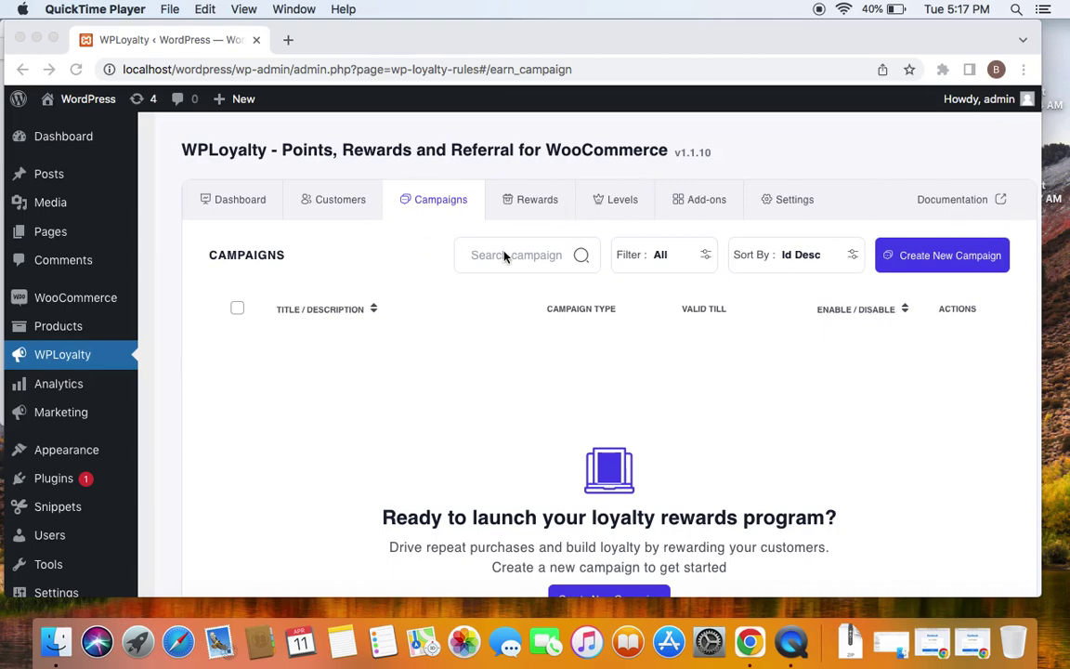
Start a new campaign of the Follow type
click(934, 264)
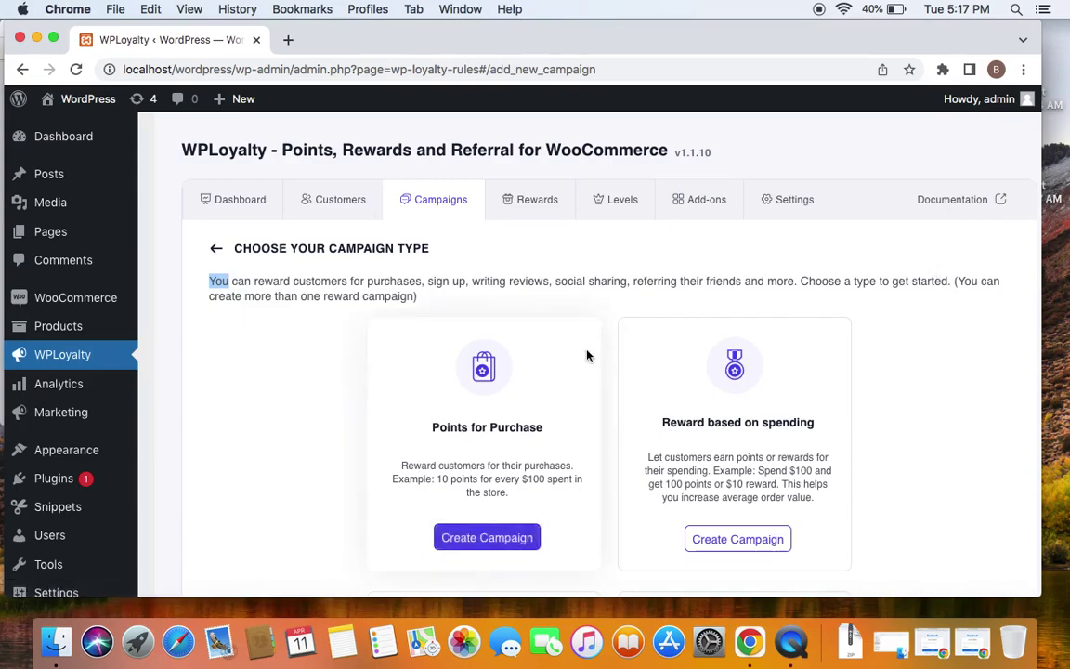
scroll(588, 354, down, 4)
scroll(557, 279, up, 3)
scroll(549, 264, down, 10)
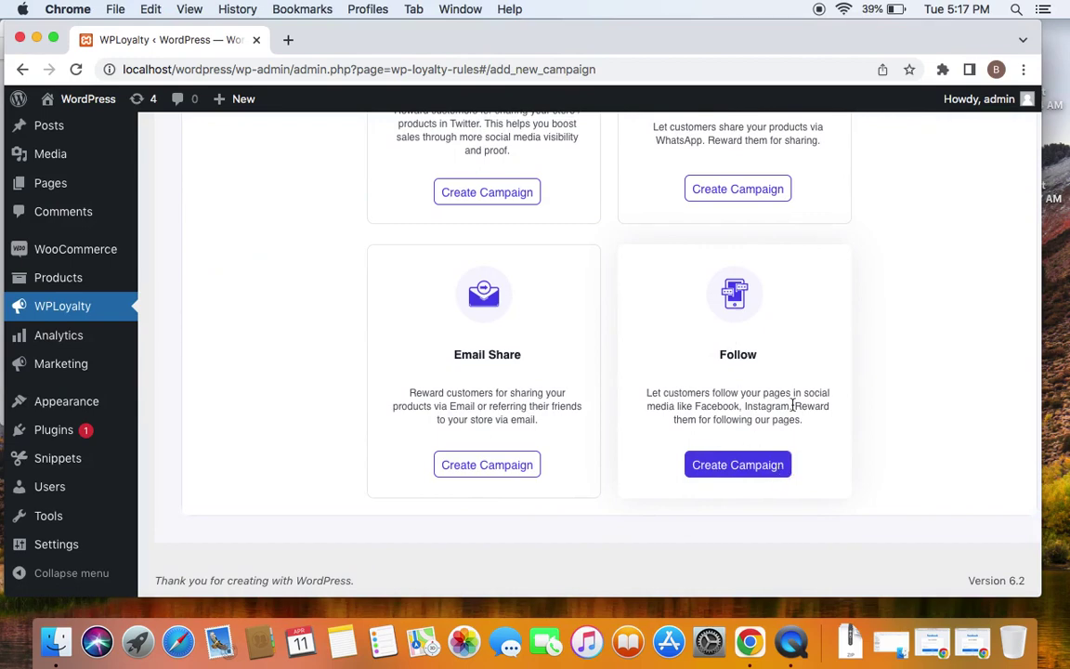
click(757, 470)
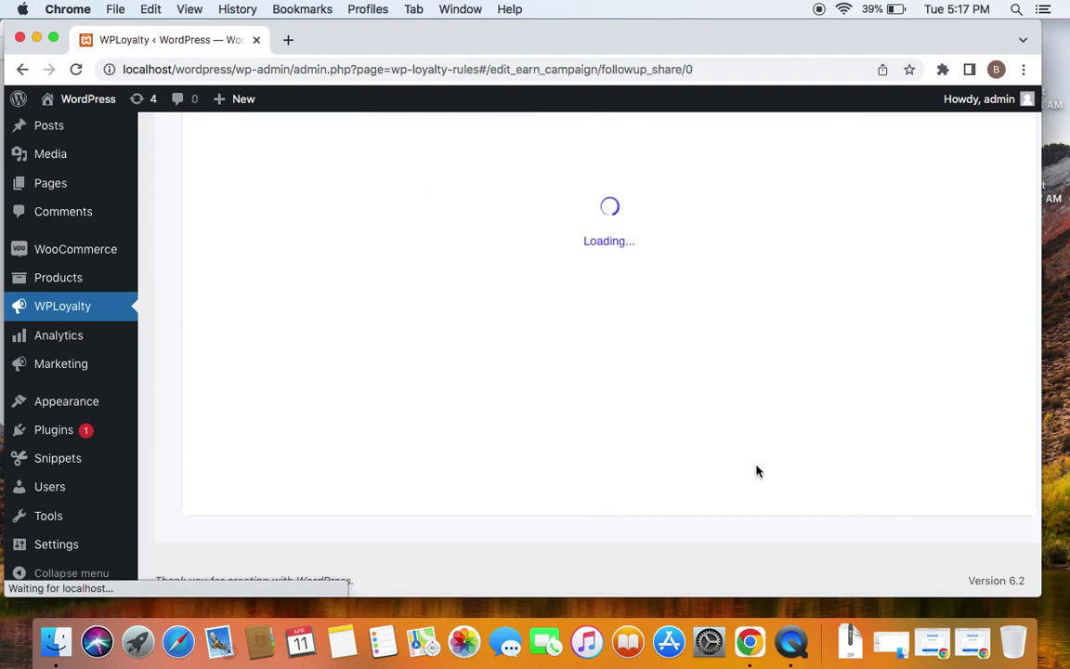
Name the Follow campaign "insta Share"
scroll(490, 371, up, 5)
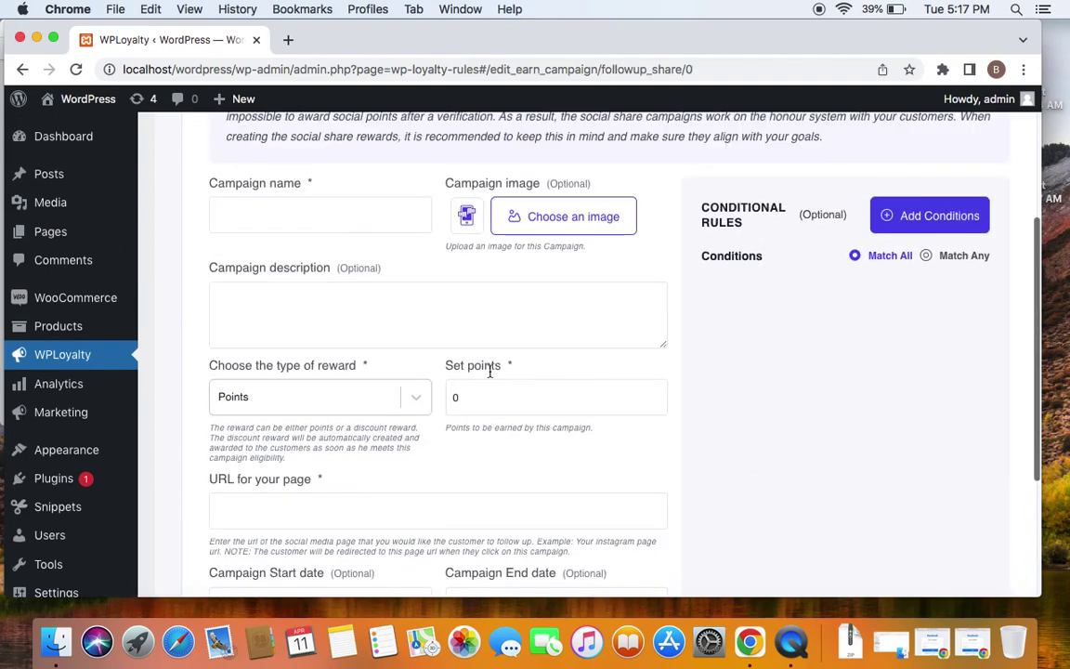
scroll(306, 232, up, 2)
click(330, 325)
click(323, 387)
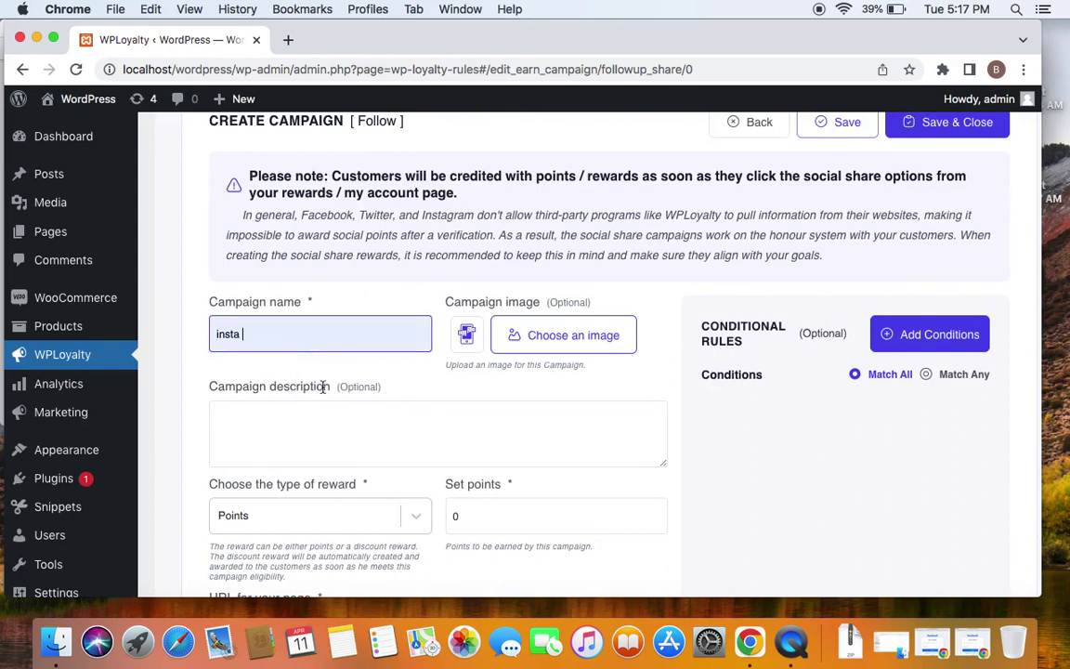
text(Share)
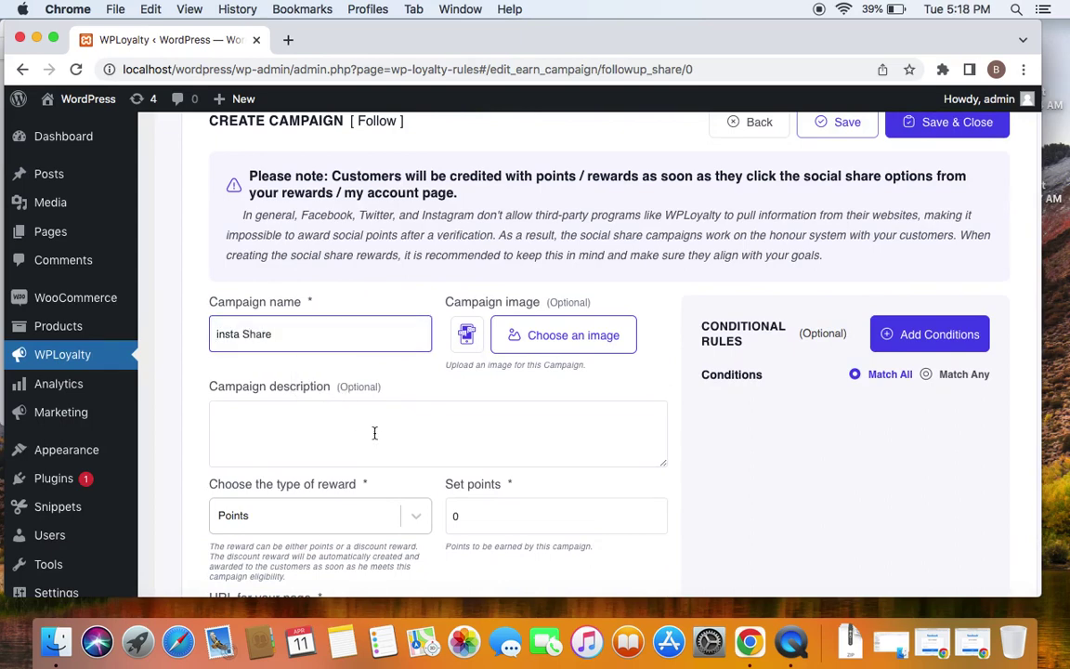
Enter "share our store with your friends!" as the campaign description
click(378, 424)
scroll(325, 406, down, 2)
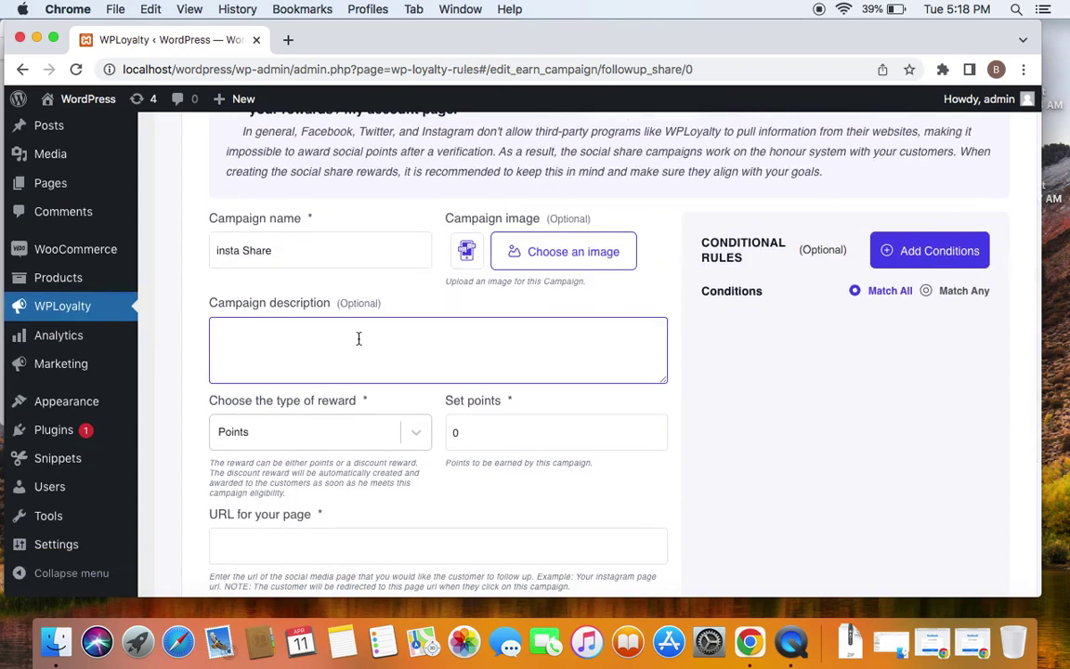
text(description here)
key(BackSpace)
key(BackSpace)
key(BackSpace)
key(BackSpace)
key(BackSpace)
key(BackSpace)
key(BackSpace)
key(BackSpace)
key(BackSpace)
key(BackSpace)
key(BackSpace)
key(BackSpace)
key(BackSpace)
key(BackSpace)
key(BackSpace)
key(BackSpace)
text(share our store with your)
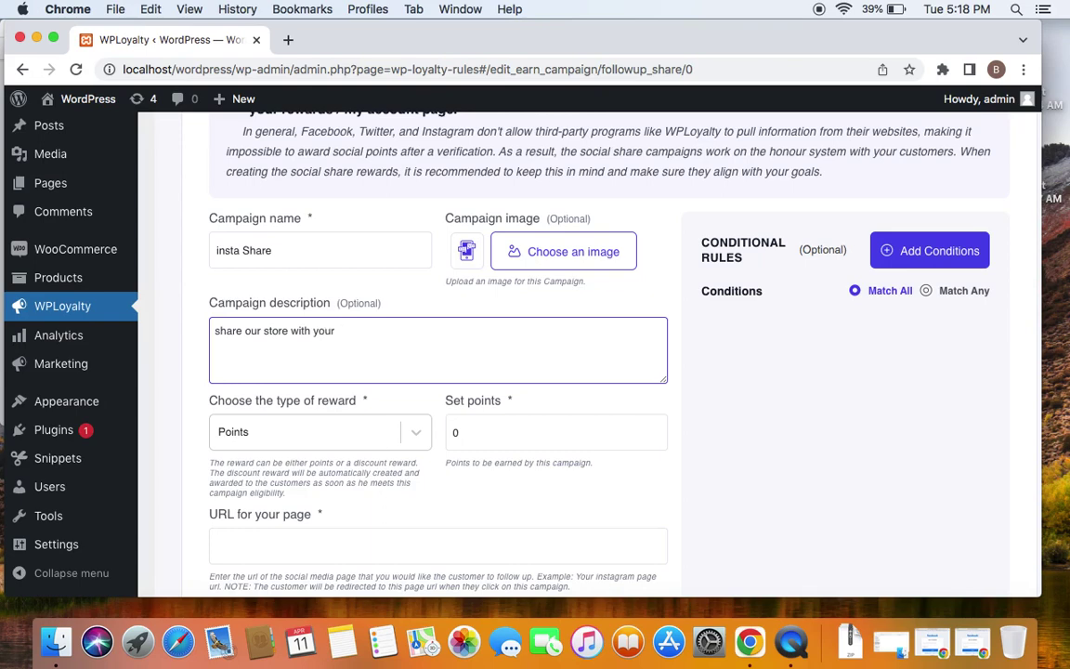
text( friends!)
Set the points earned by the campaign to 50
click(488, 433)
key(BackSpace)
text(50)
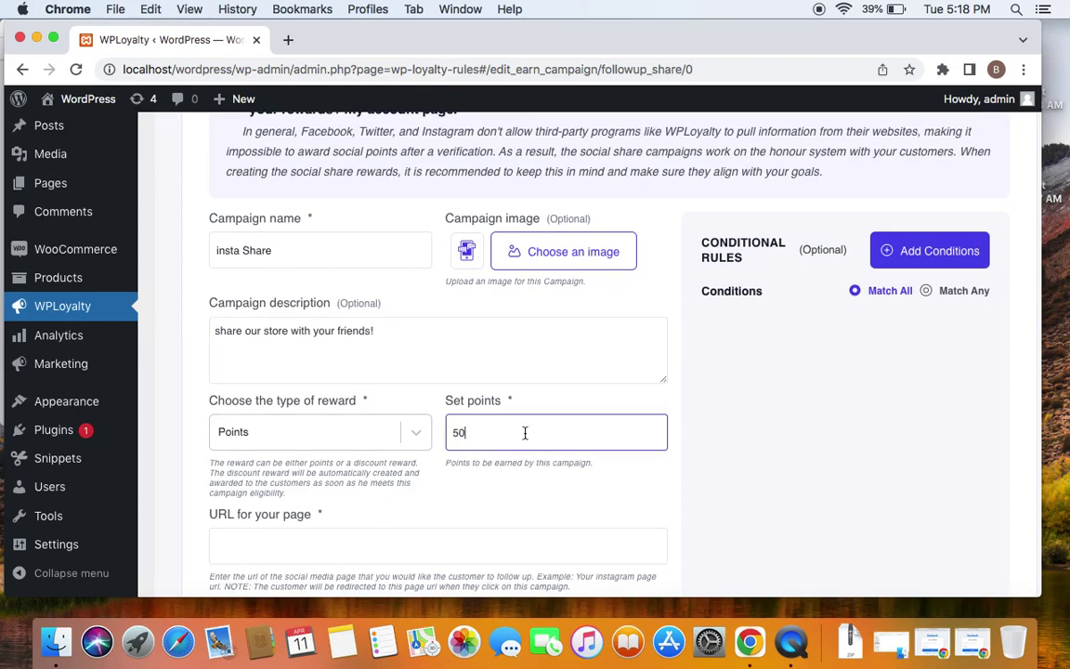
scroll(502, 429, down, 3)
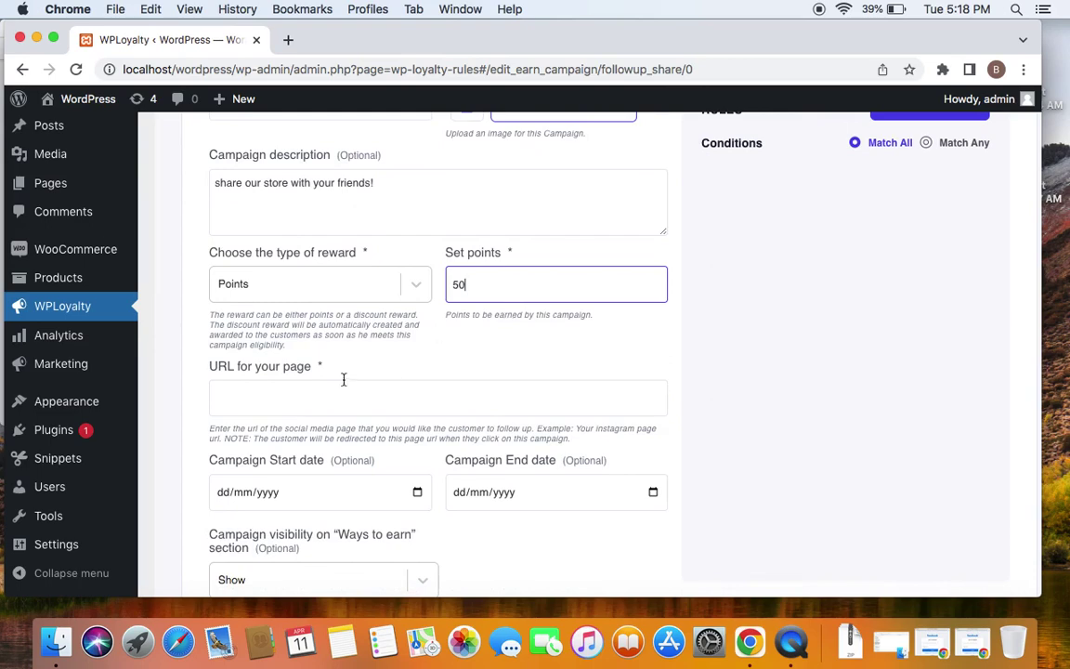
click(321, 399)
scroll(321, 400, up, 1)
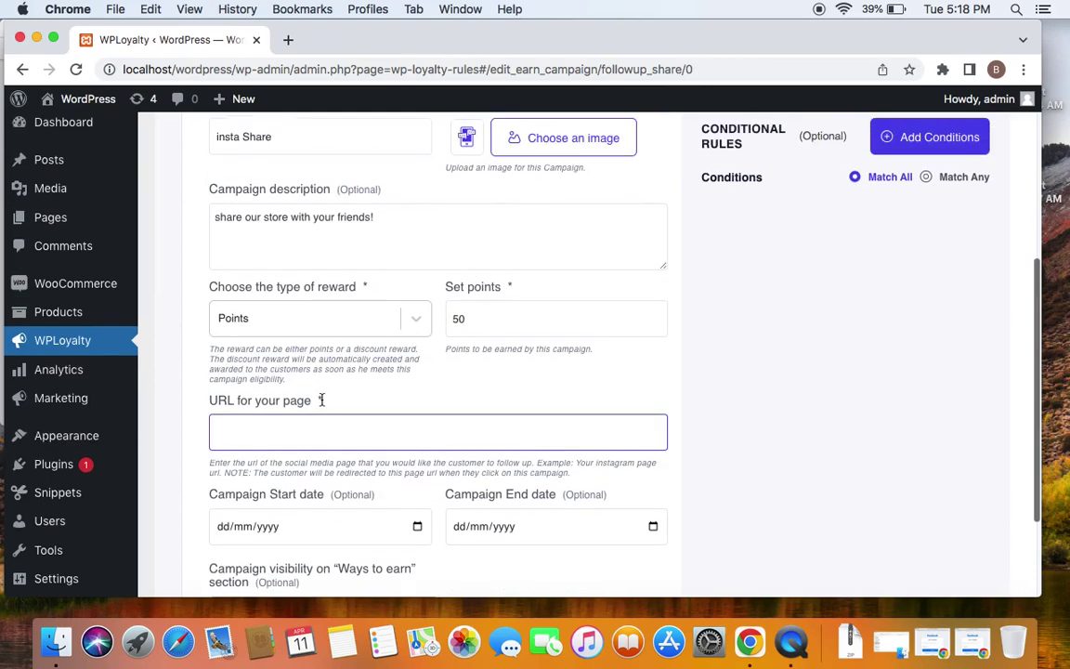
text(https://msng.link/o/?blithe=ig)
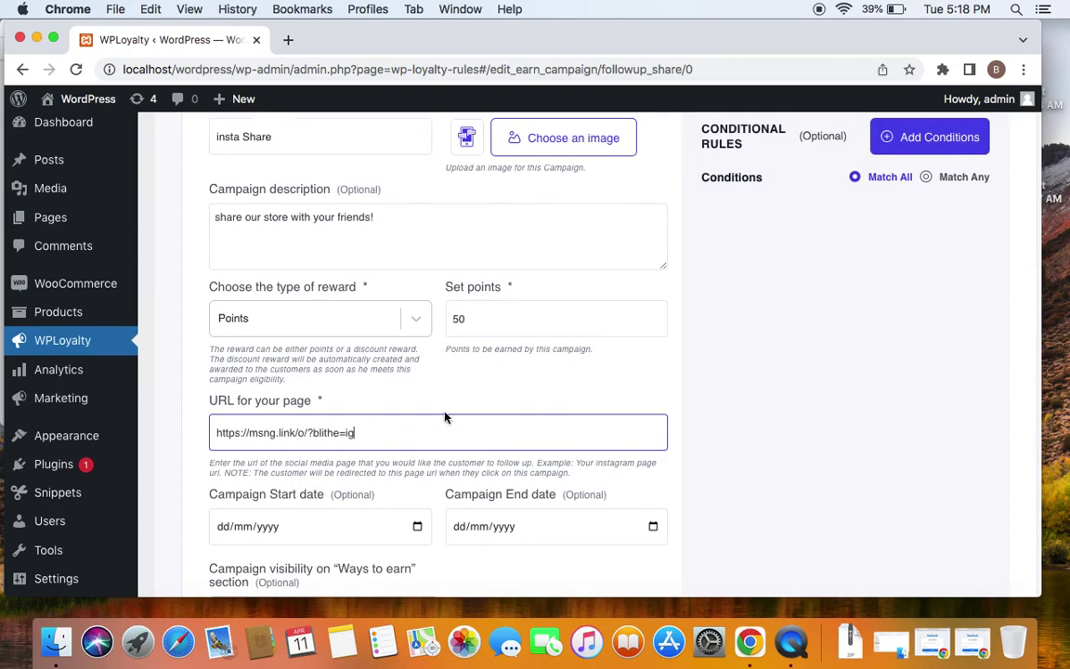
Review the filled-in campaign form, then save and close the campaign
scroll(460, 420, down, 3)
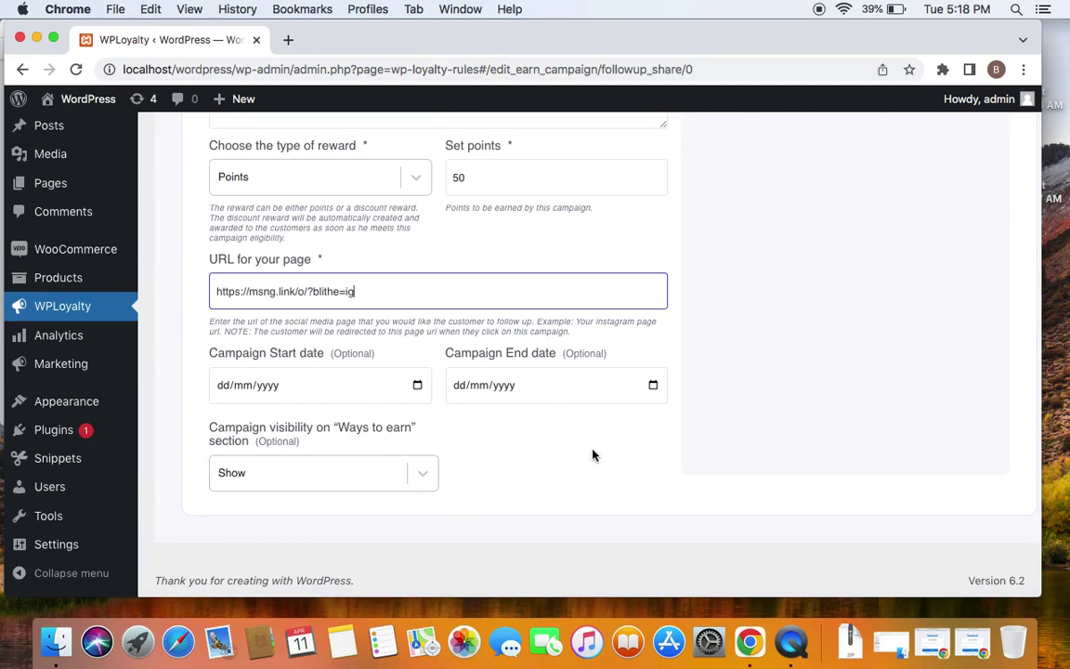
scroll(595, 455, up, 10)
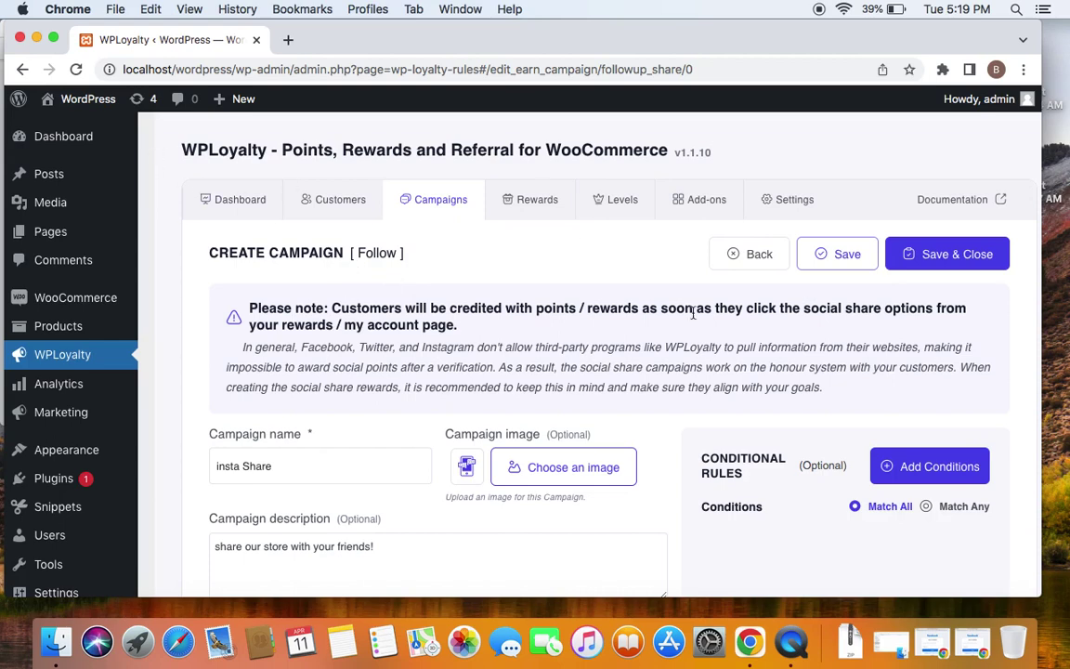
scroll(706, 450, down, 5)
scroll(706, 450, up, 2)
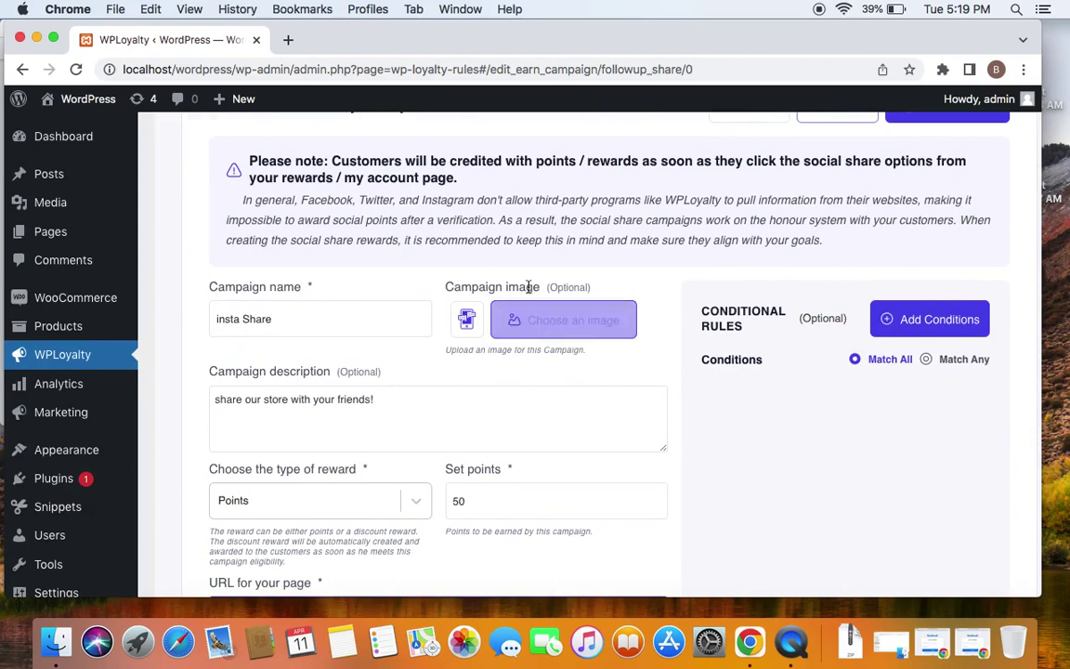
scroll(757, 345, up, 3)
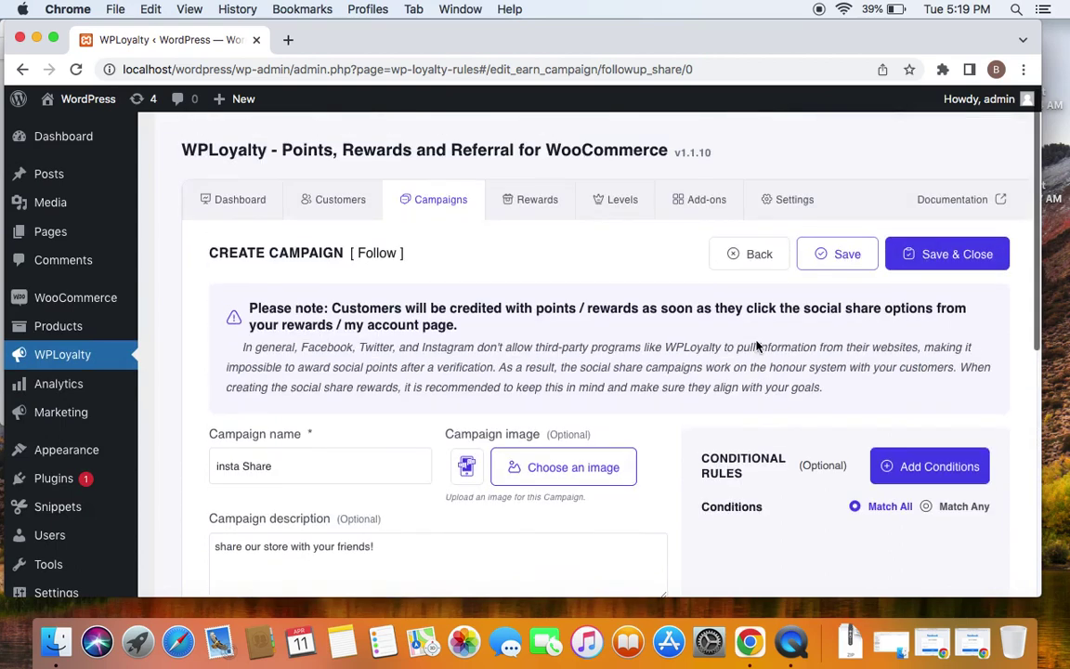
click(994, 247)
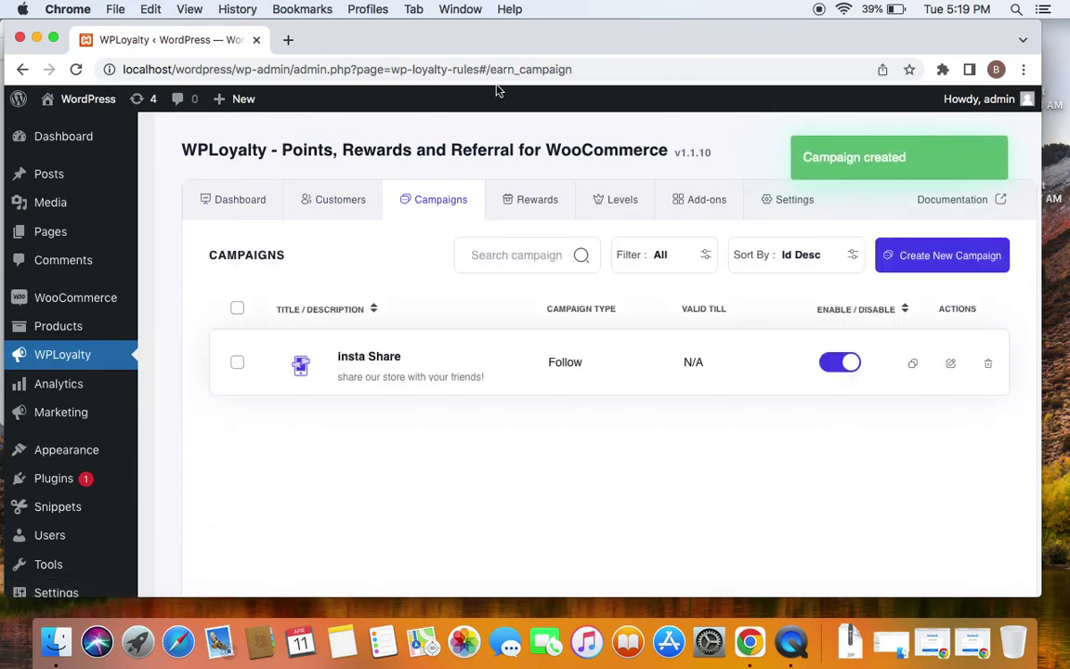
Open the WordPress storefront in a new browser tab and switch to it
right_click(77, 103)
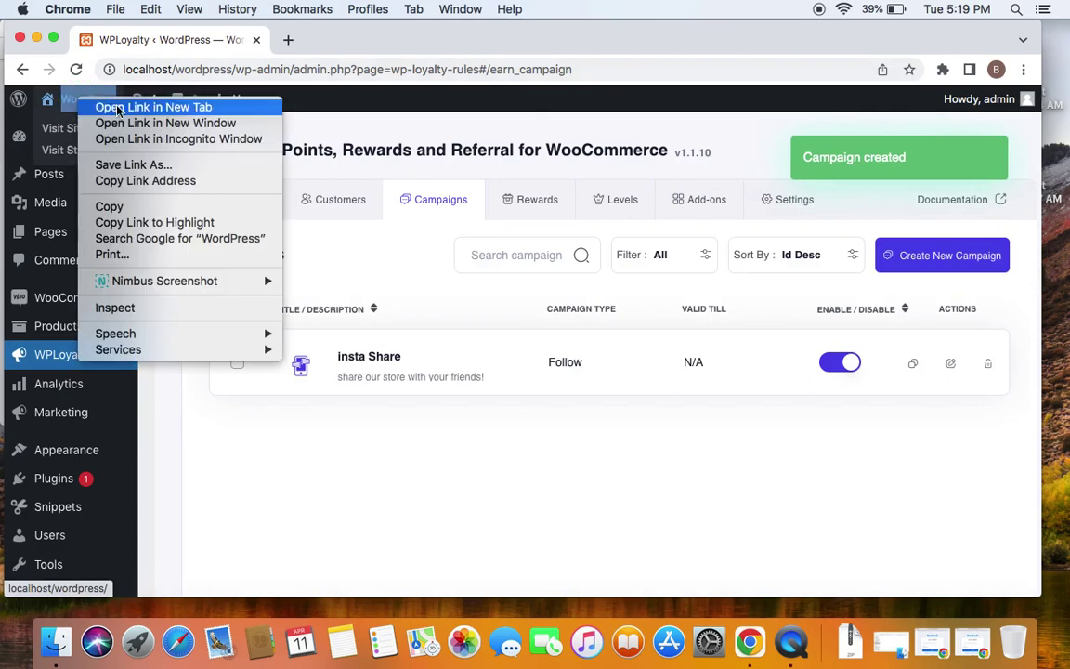
click(116, 107)
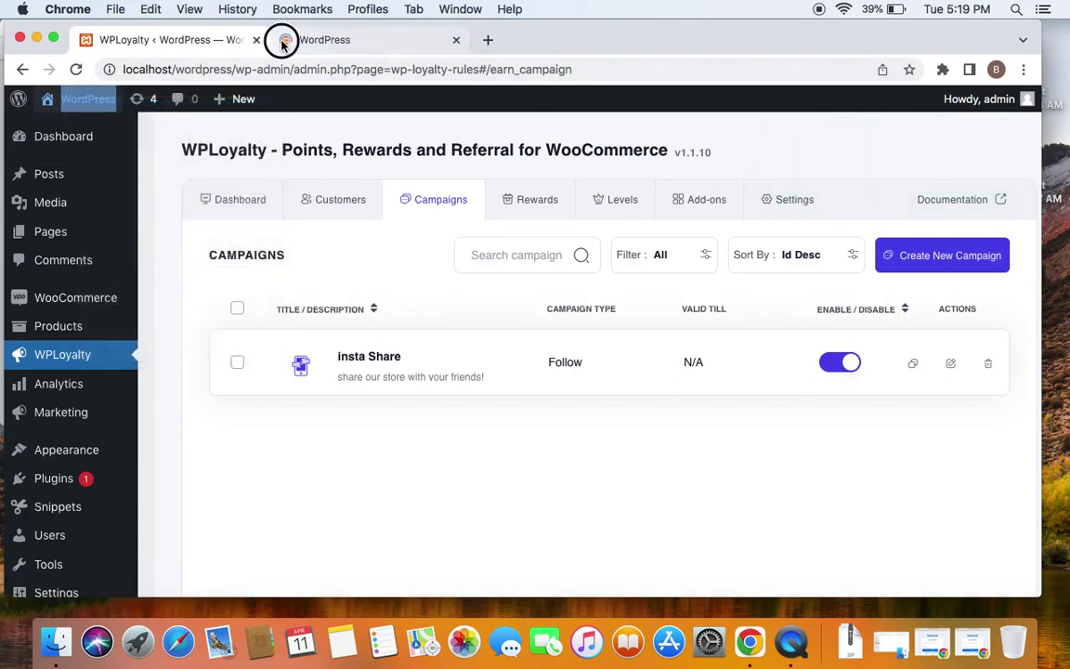
click(279, 42)
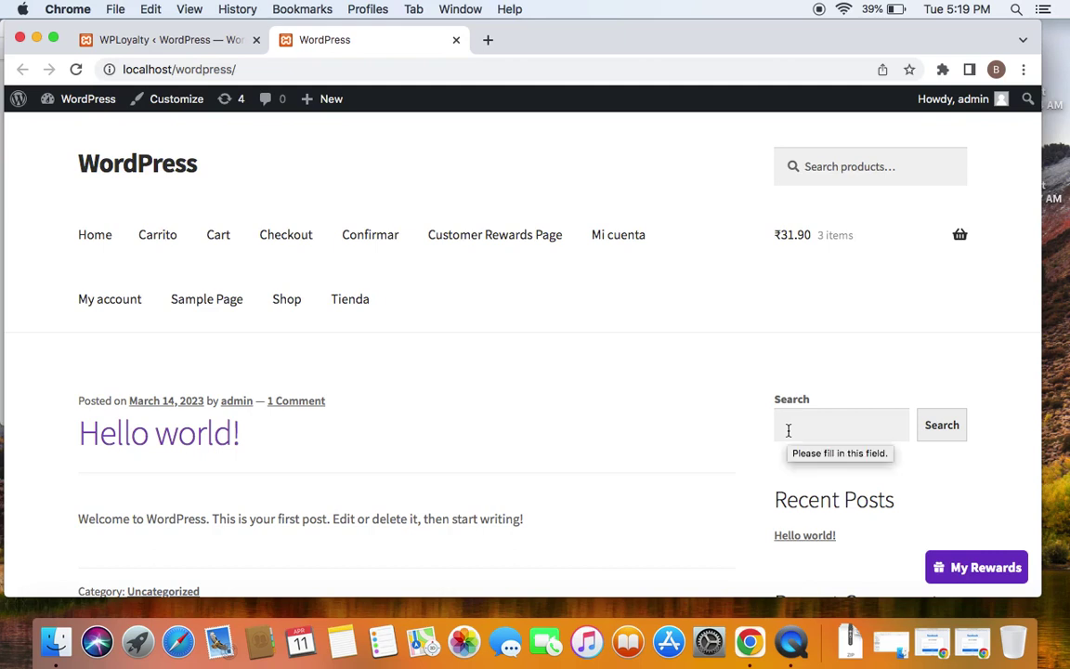
Open the storefront's My Rewards widget, check its Earn section and return to the widget's overview
click(996, 564)
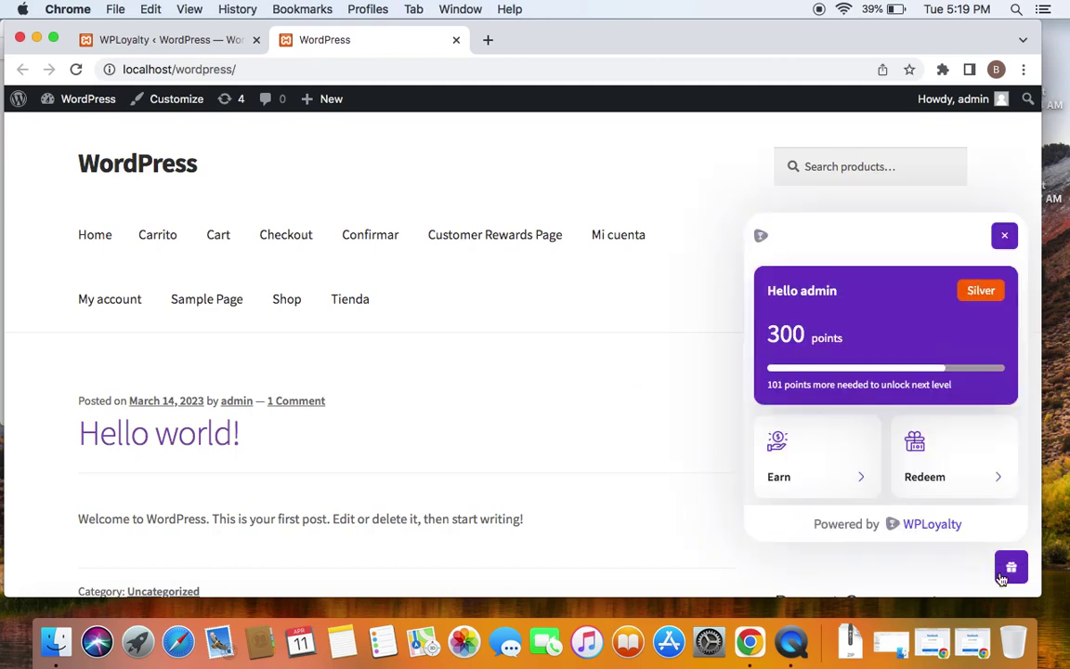
click(843, 475)
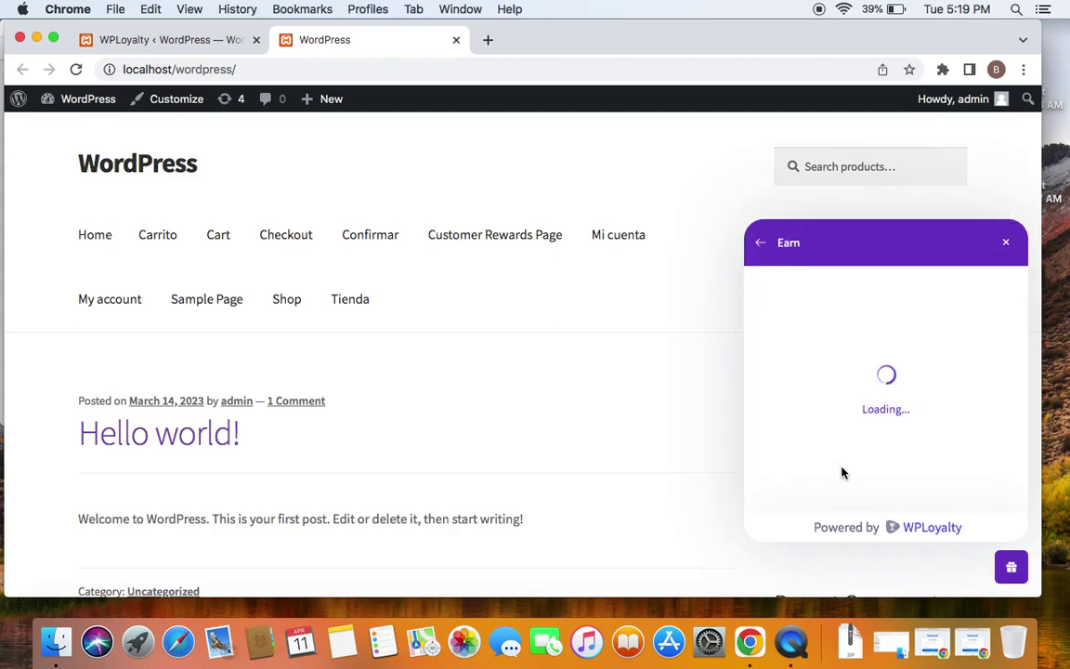
click(759, 244)
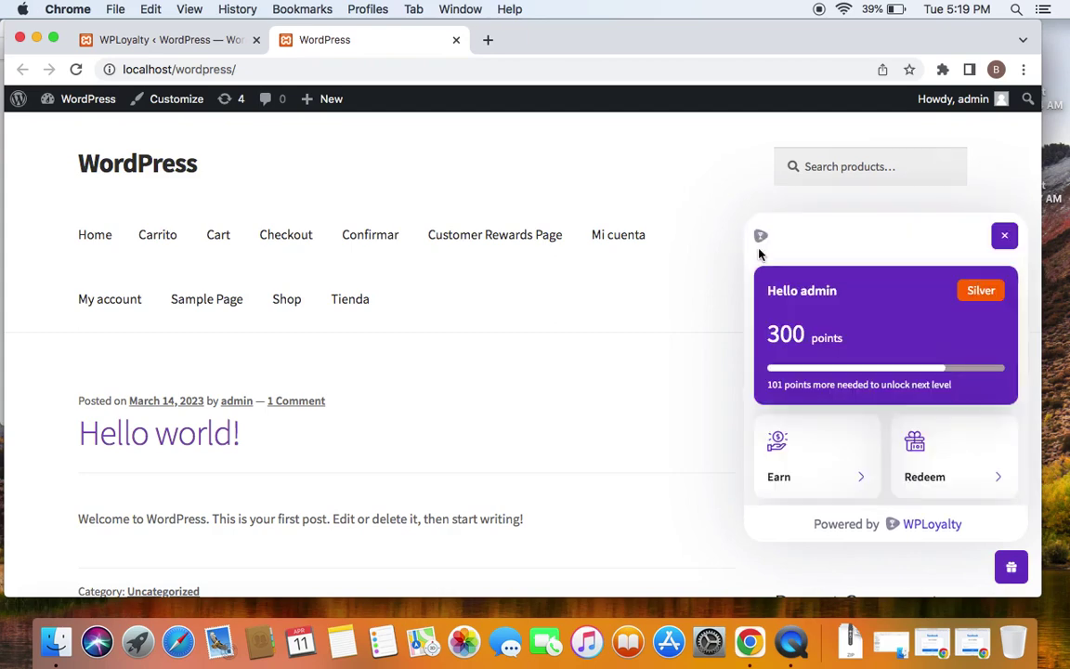
Open the Customer Rewards Page and examine the points balance, recent activities and ways to earn rewards
click(449, 253)
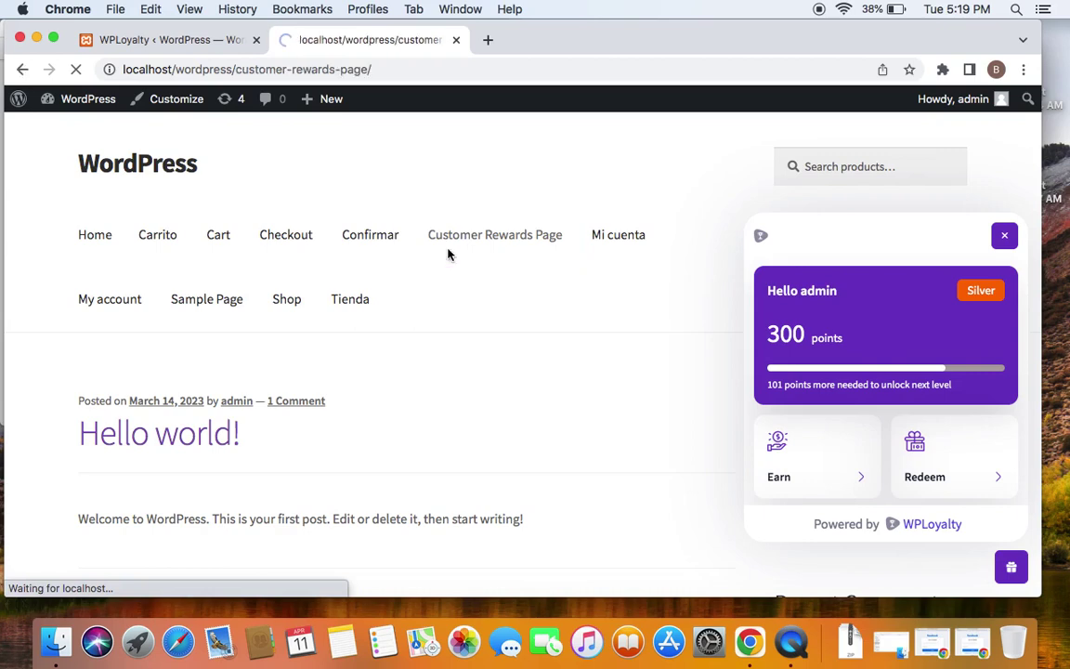
scroll(353, 411, down, 10)
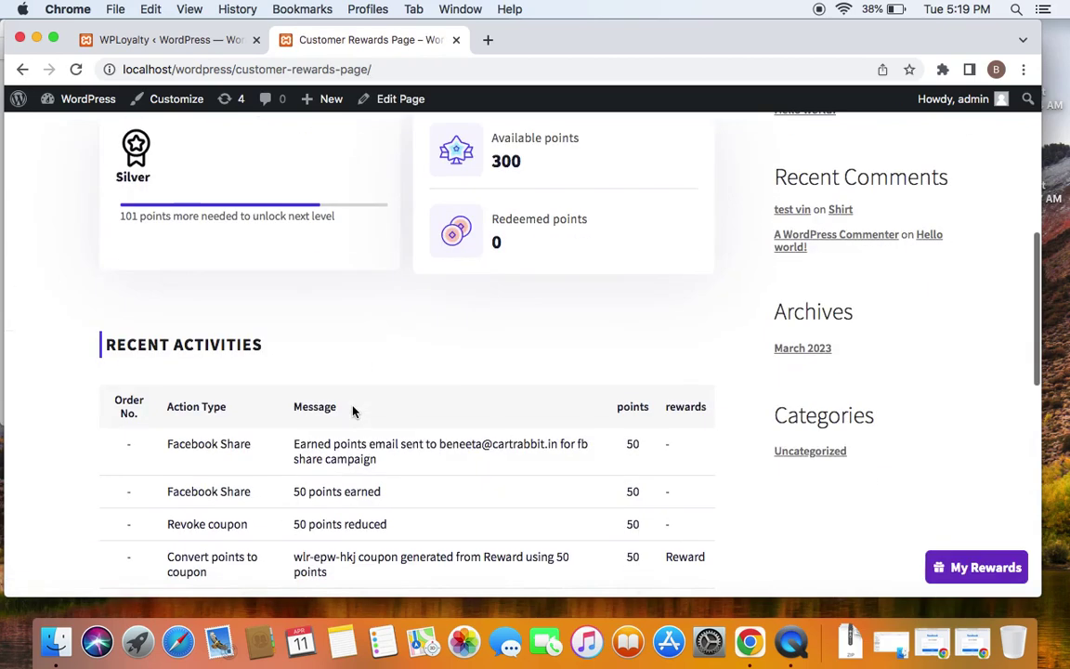
scroll(353, 410, down, 5)
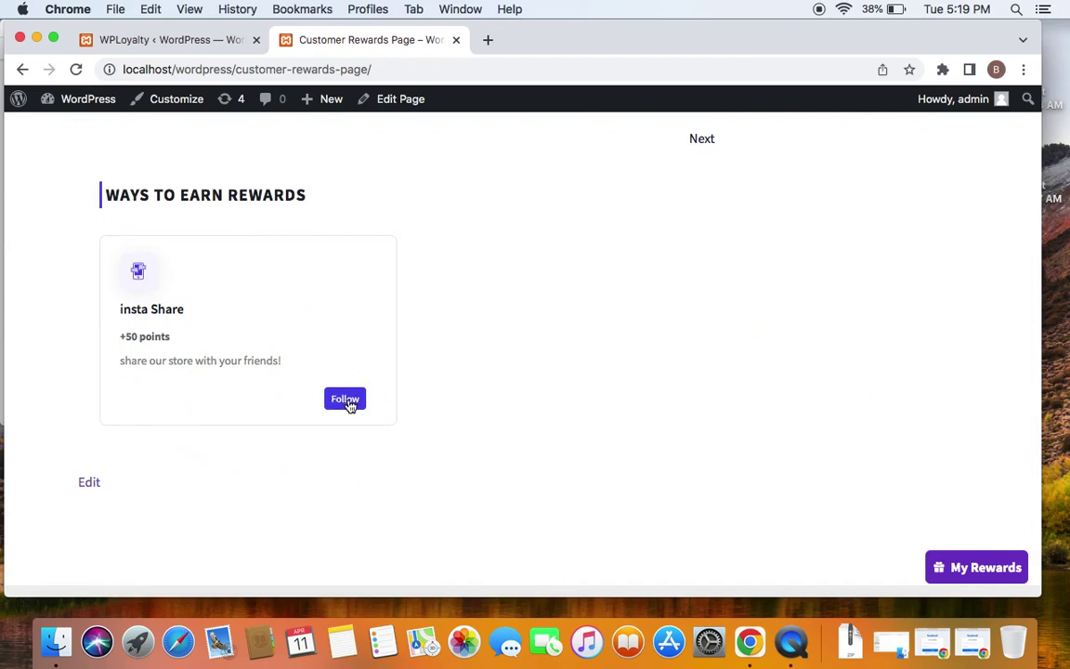
scroll(432, 365, up, 5)
scroll(432, 365, up, 4)
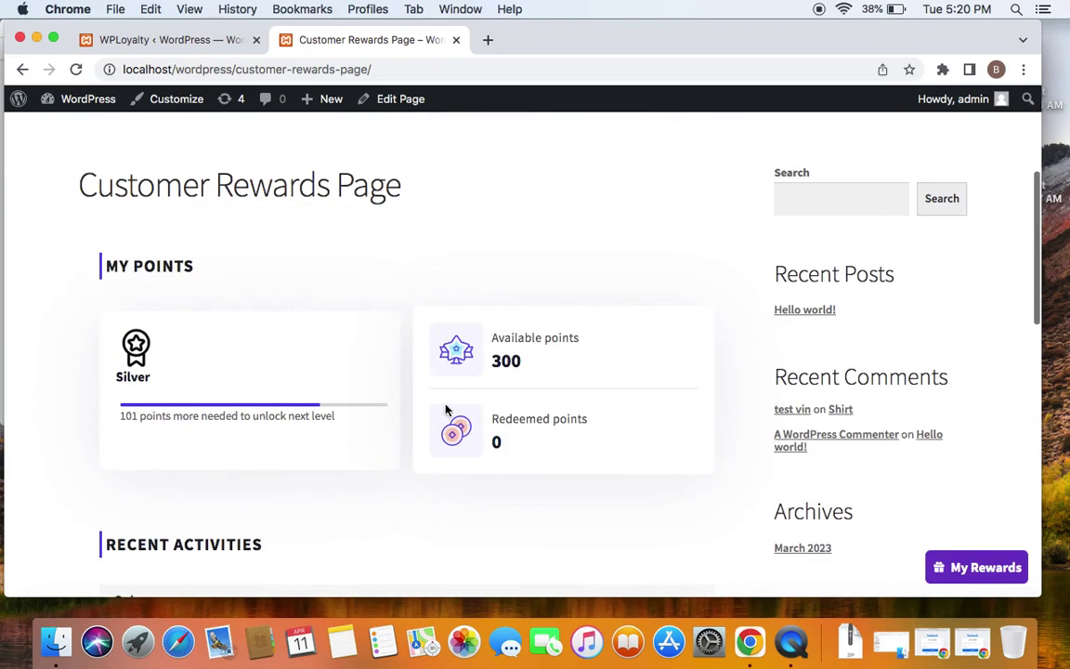
scroll(305, 444, down, 8)
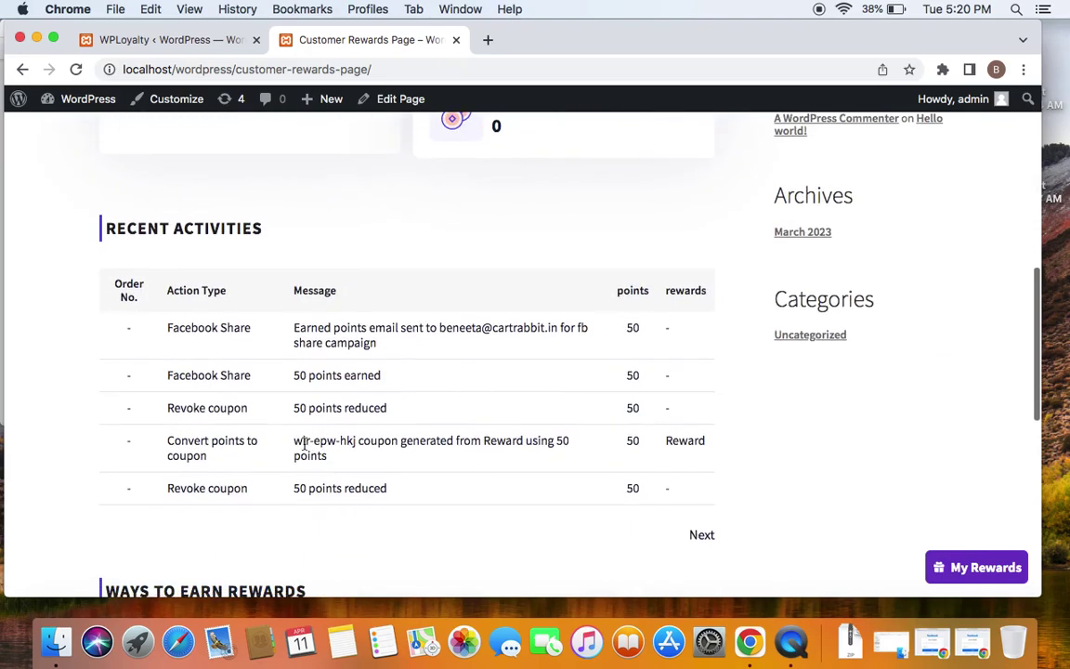
scroll(314, 526, down, 3)
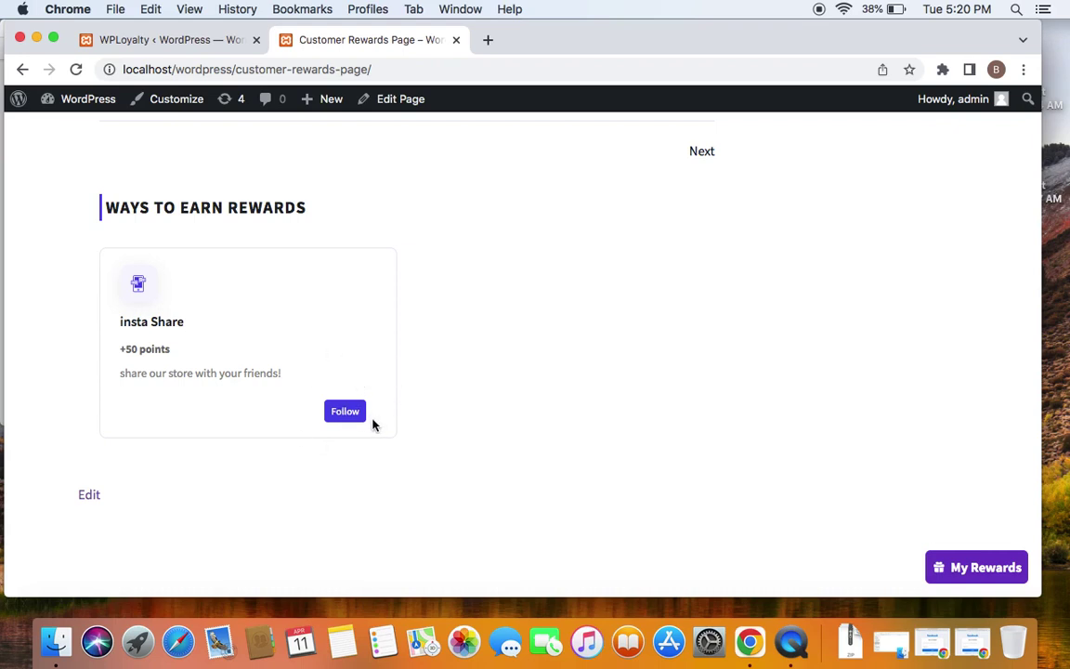
scroll(445, 397, up, 2)
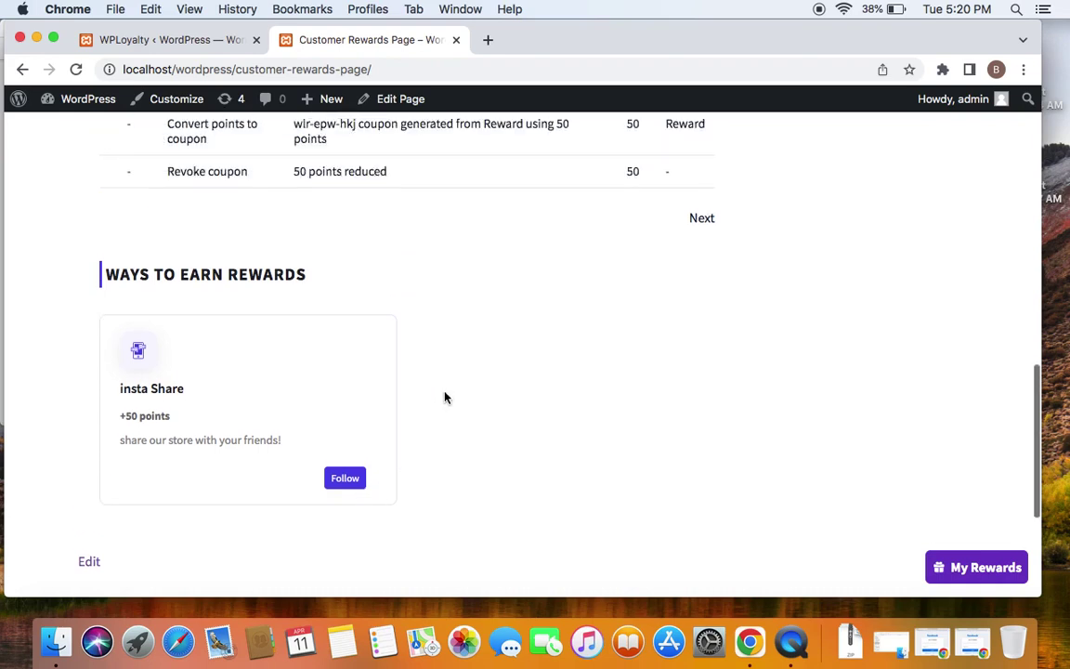
Follow the insta Share campaign from the ways to earn rewards and minimize the Instagram window that opens
scroll(400, 371, down, 4)
click(340, 313)
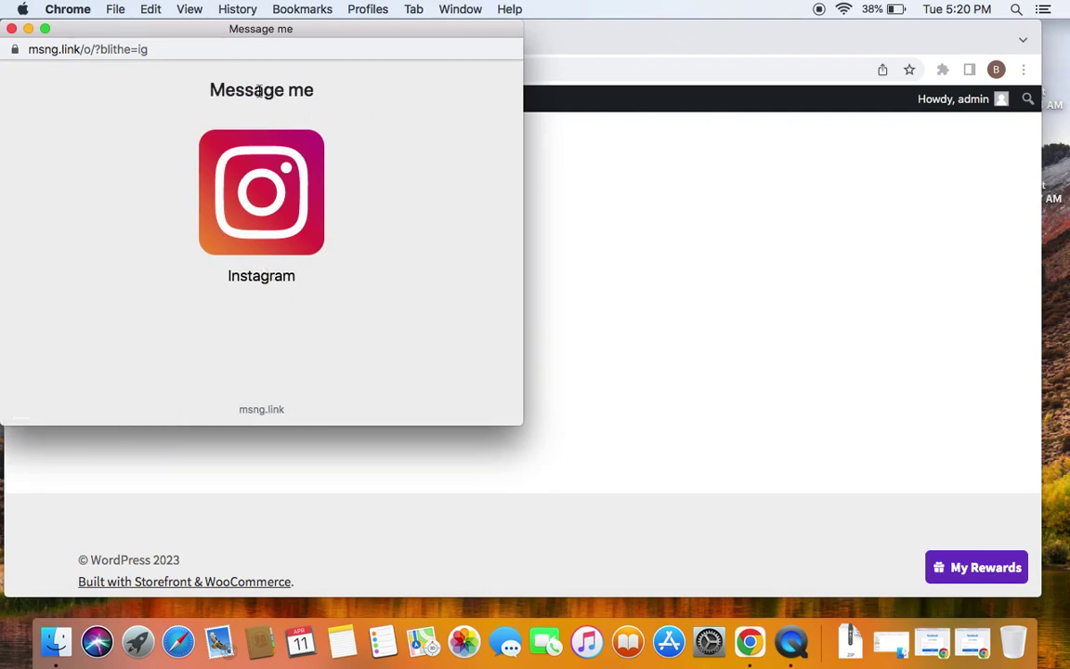
click(26, 30)
Reload the Customer Rewards Page to check the available points
scroll(439, 313, up, 10)
scroll(575, 397, down, 2)
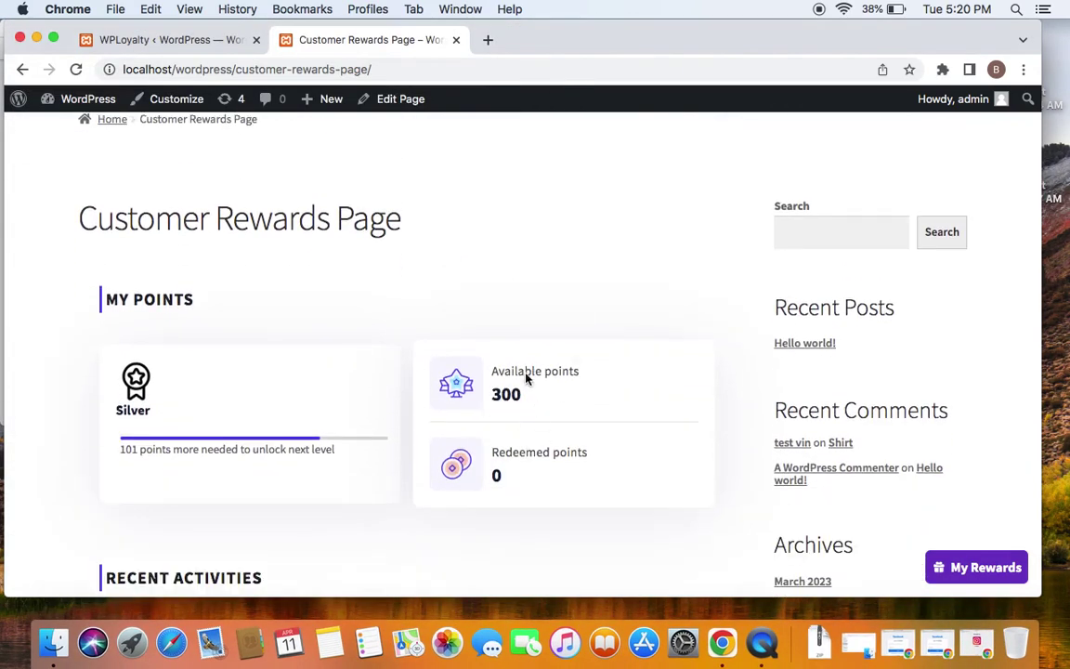
right_click(515, 307)
click(542, 347)
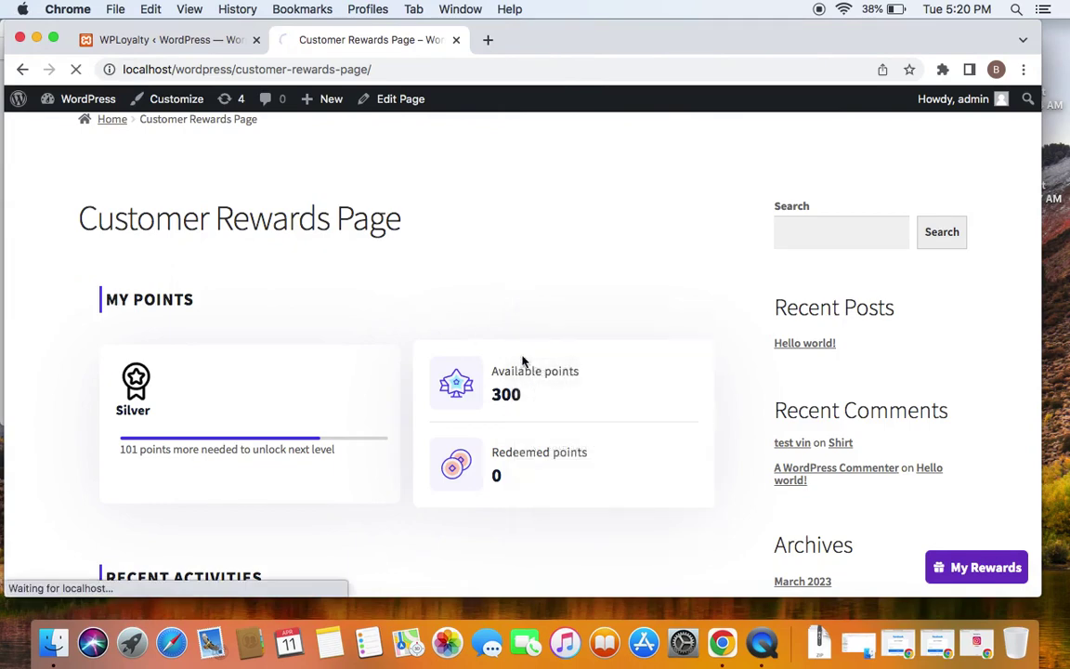